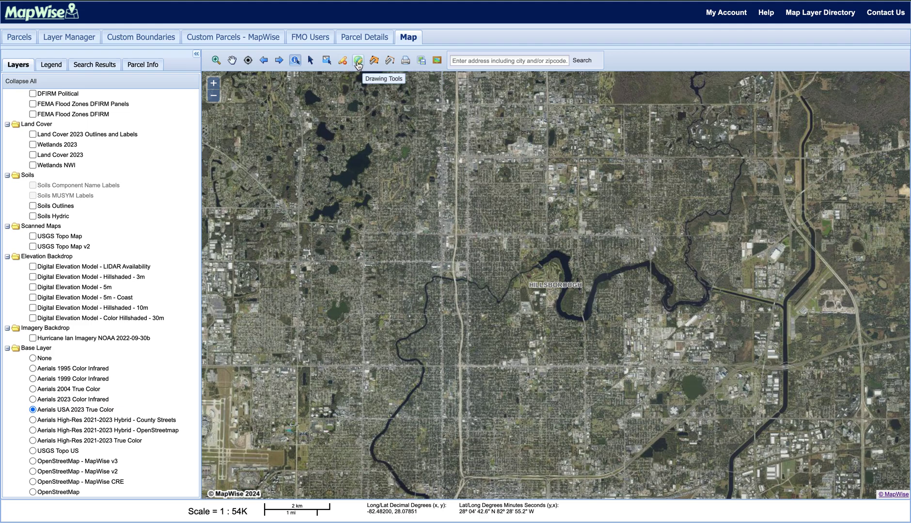
Step: Add a Personal drawing project named 'comp project' and load it as the active project
click(358, 62)
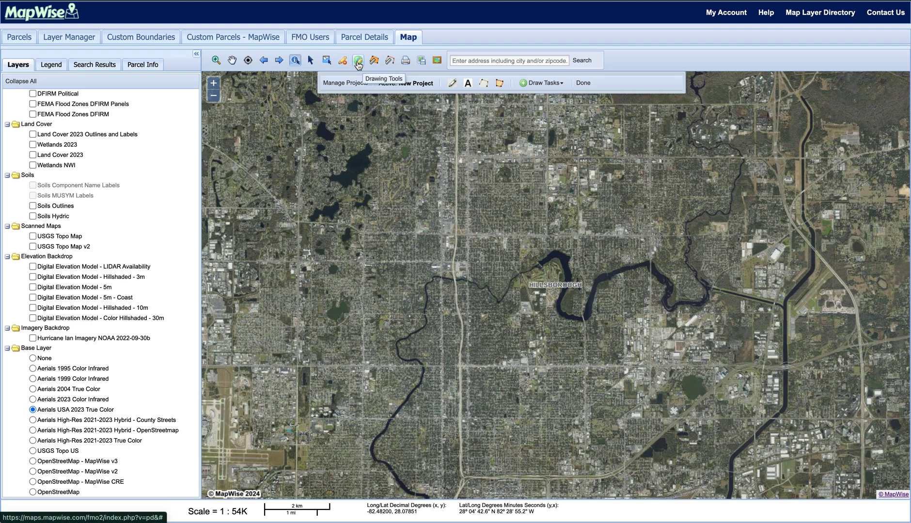
click(347, 85)
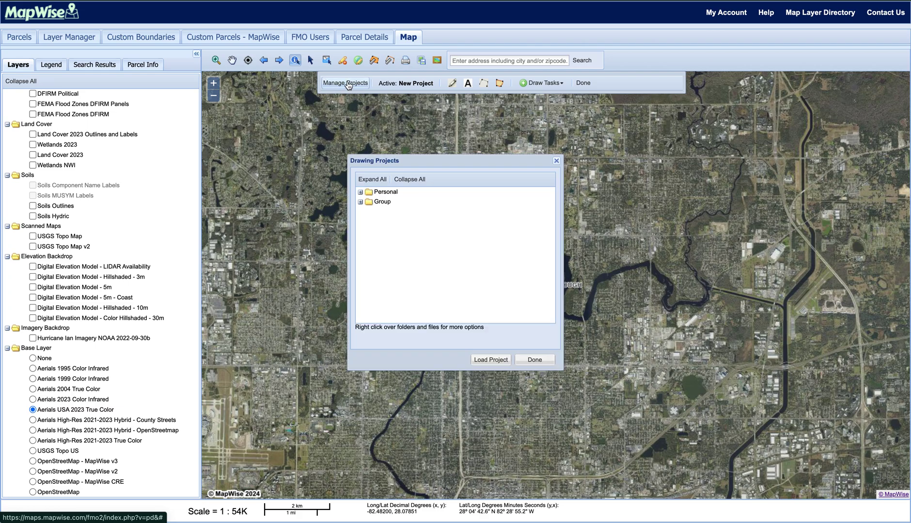
right_click(390, 195)
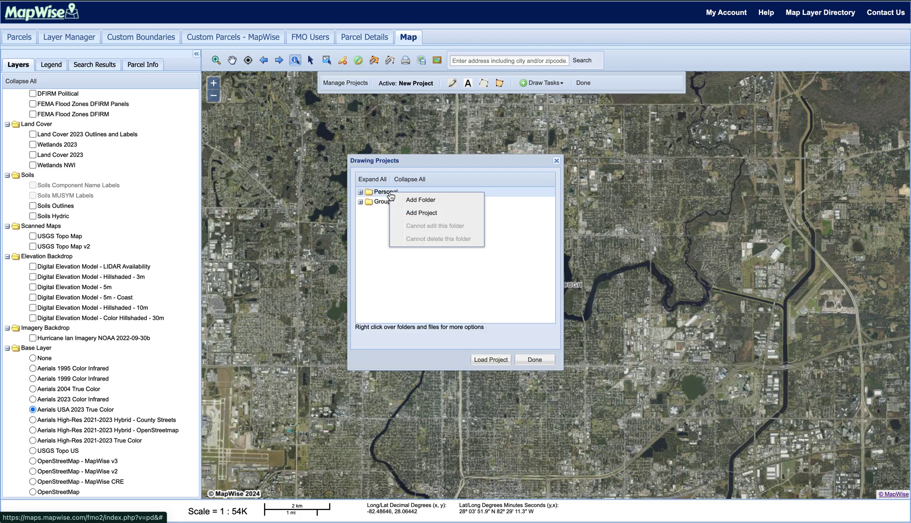
click(409, 214)
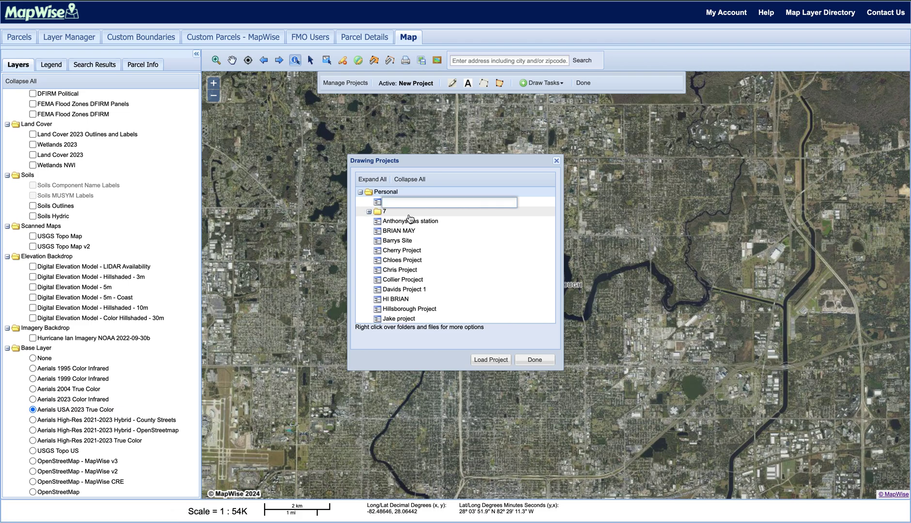
text(comp project)
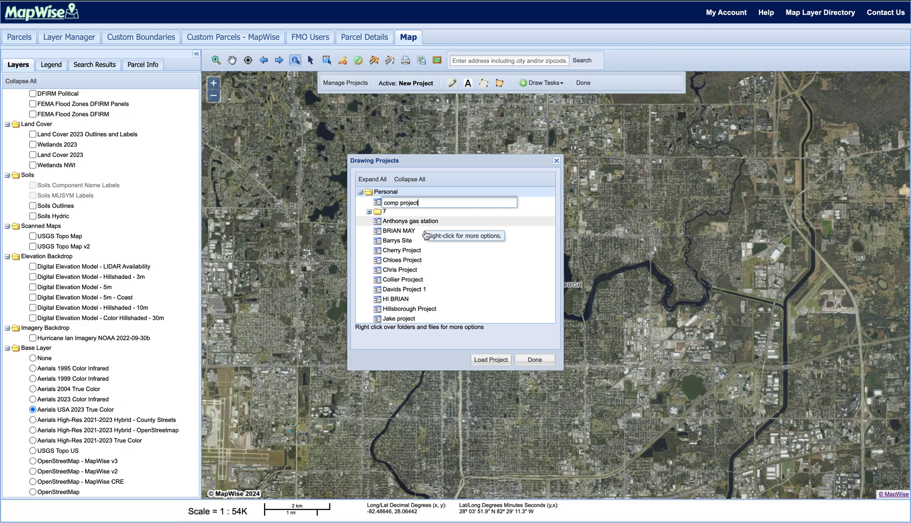
click(491, 360)
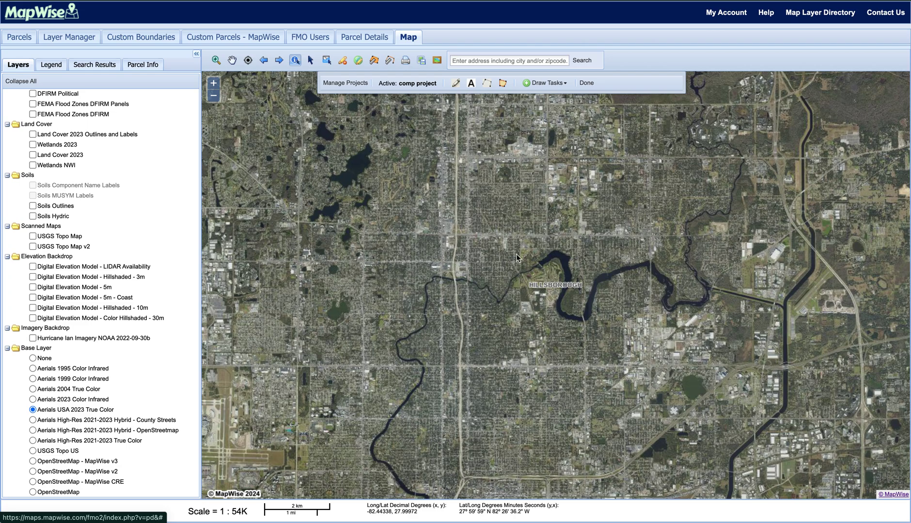
Step: Start the Draw Circle Using Point + Radius tool and dismiss its instructions
click(547, 85)
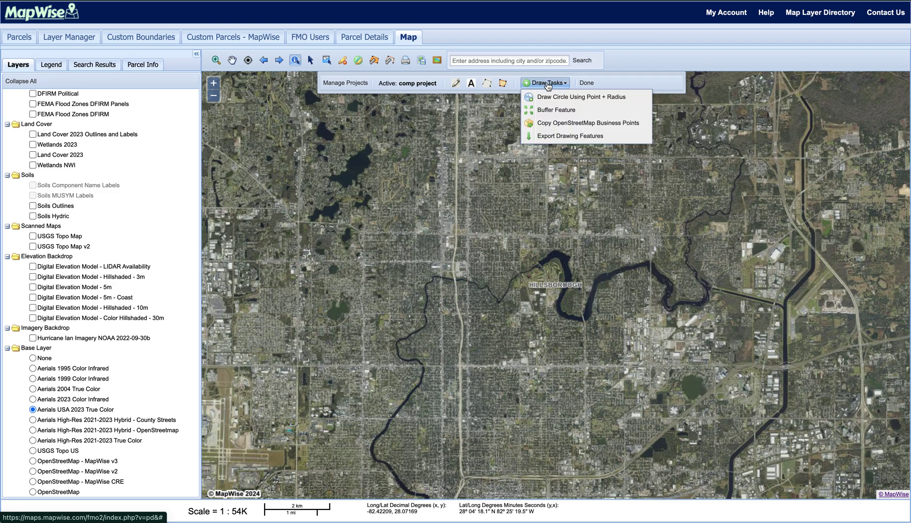
click(600, 97)
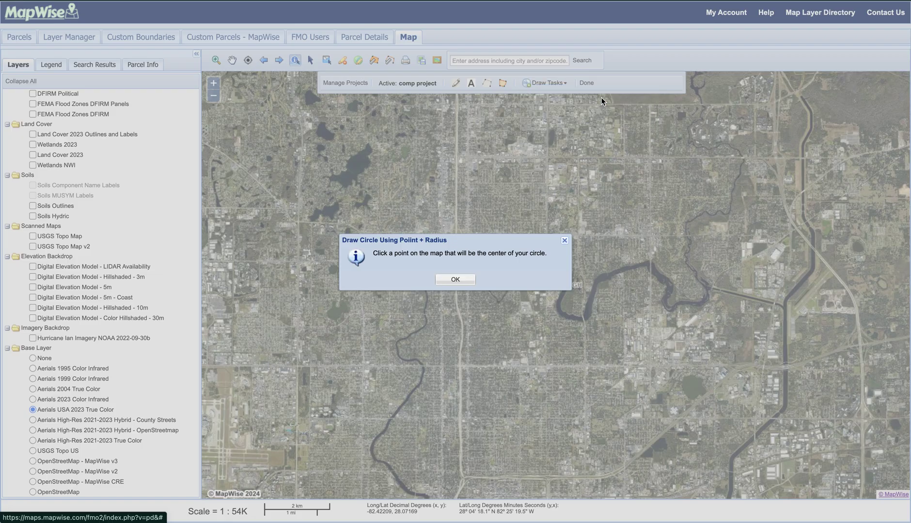
click(452, 280)
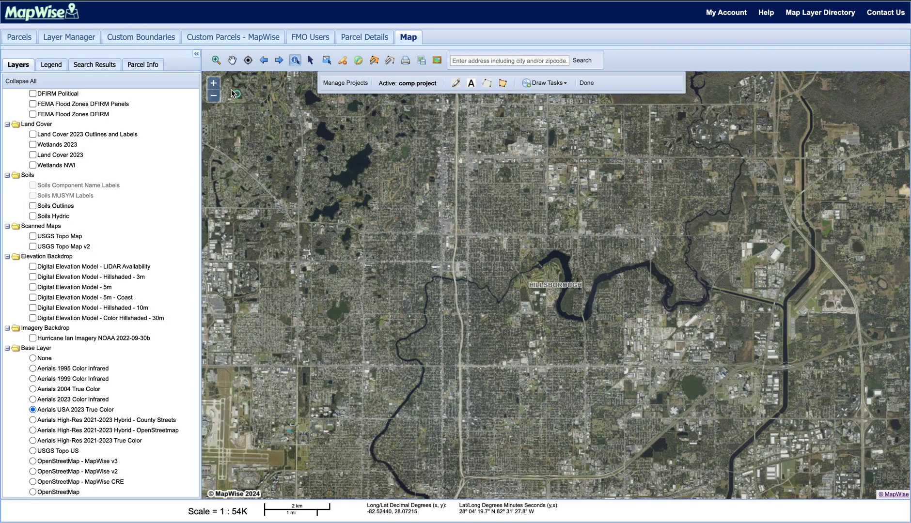
Step: Zoom in to street level on the residential neighbourhood north of the river
click(213, 84)
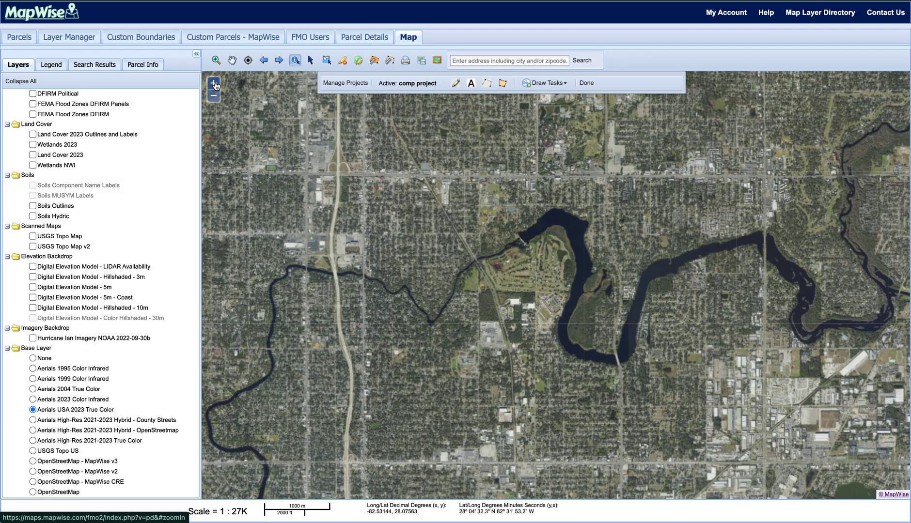
click(213, 84)
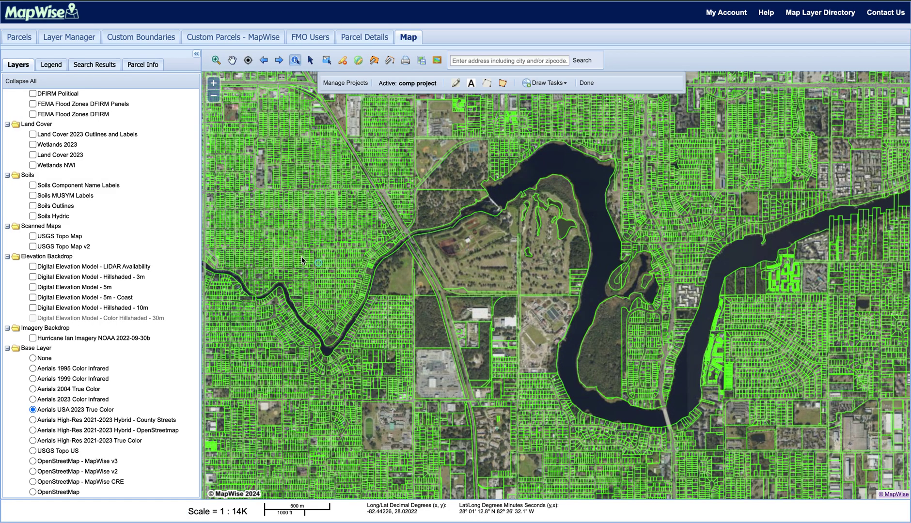
drag(301, 256, 530, 270)
click(214, 83)
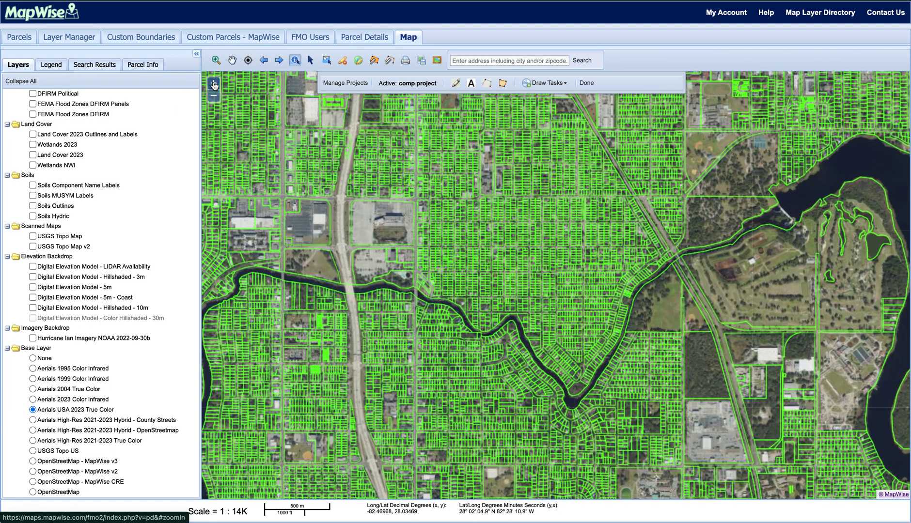
click(214, 86)
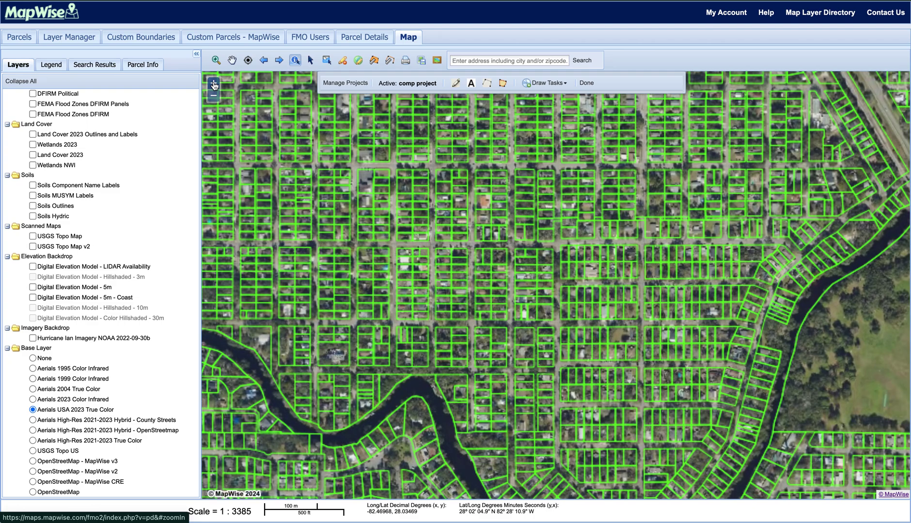
Step: Place the circle's centre in the neighbourhood with a radius of 2 miles
click(405, 252)
click(521, 250)
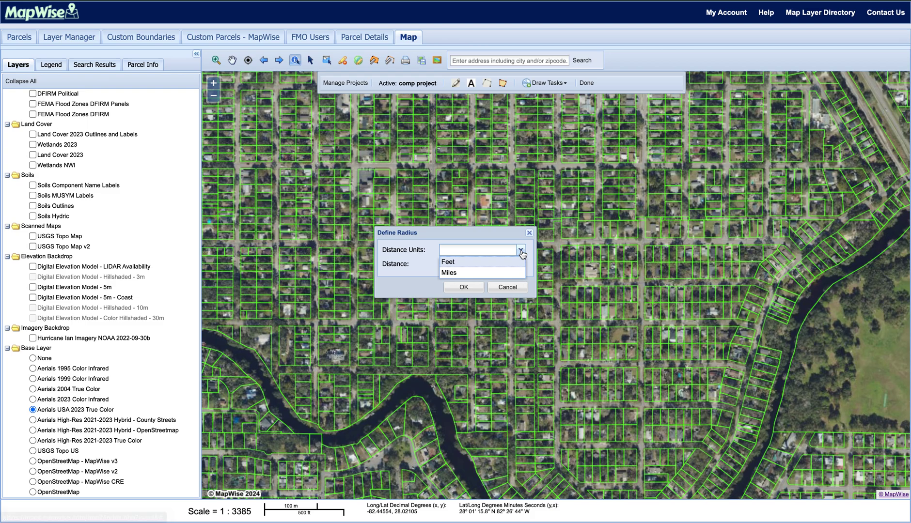
click(504, 266)
click(471, 264)
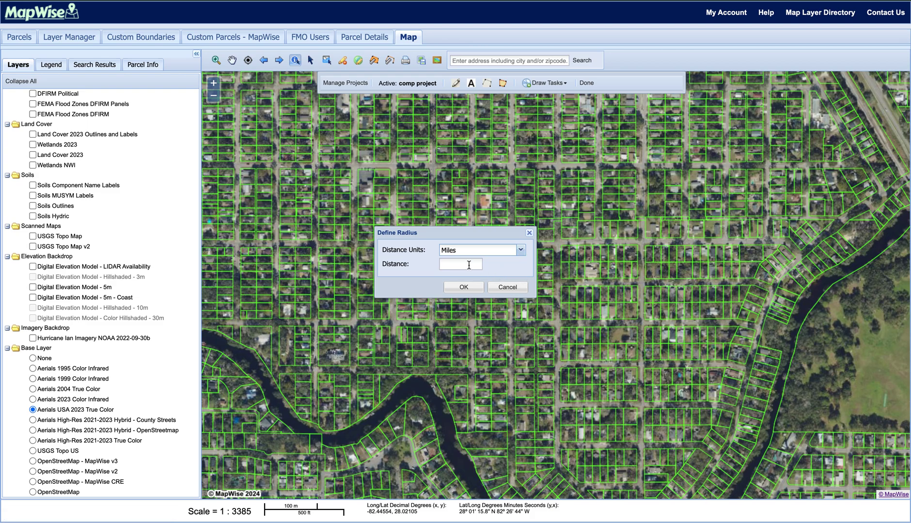
text(2)
click(464, 287)
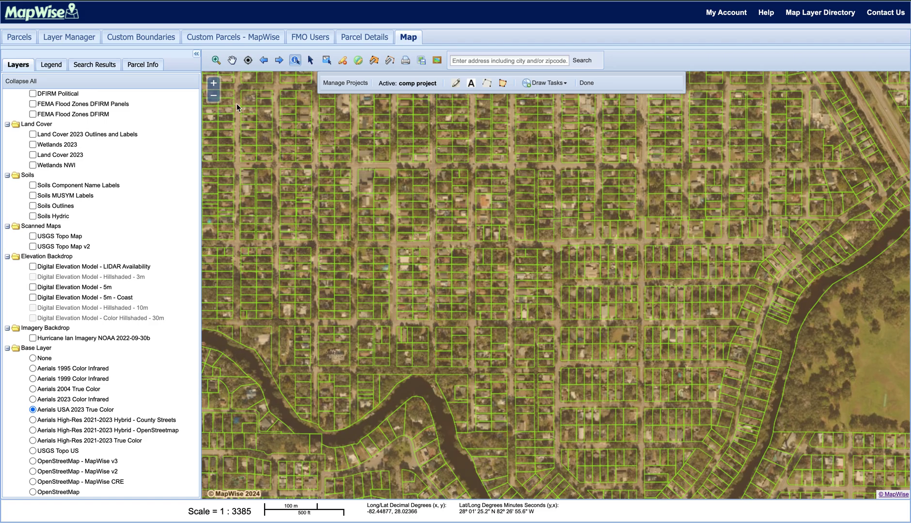
Step: Zoom out until the whole circle is visible and finish drawing
click(213, 96)
click(214, 95)
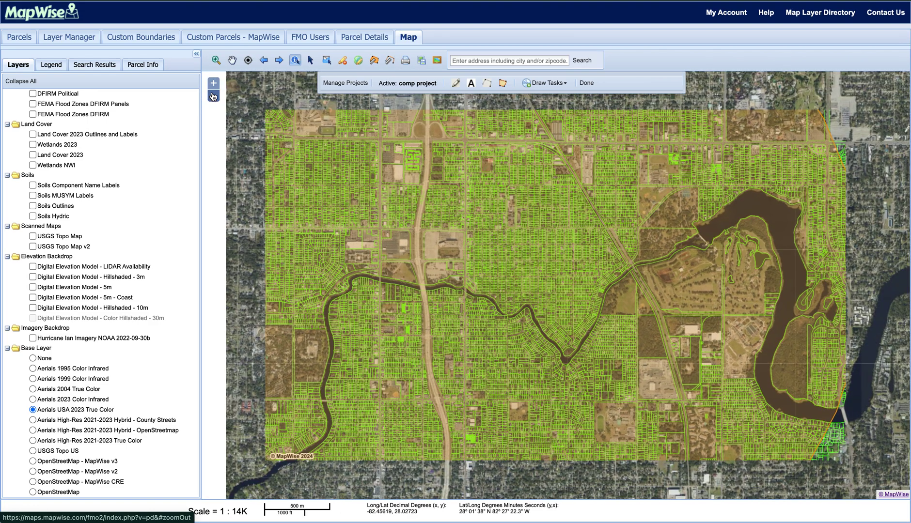
click(213, 96)
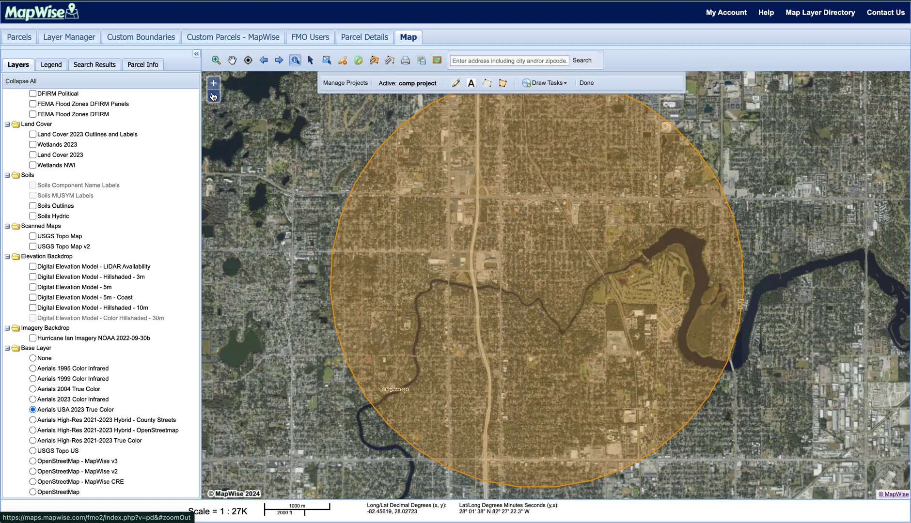
click(587, 83)
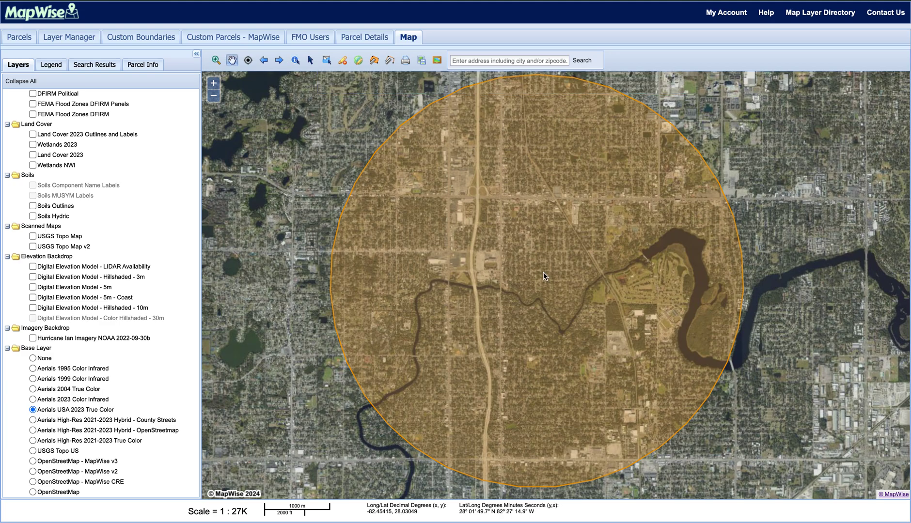
Step: Restrict the Parcels search form to the drawn circle and scroll to the Land Use Types field
click(10, 37)
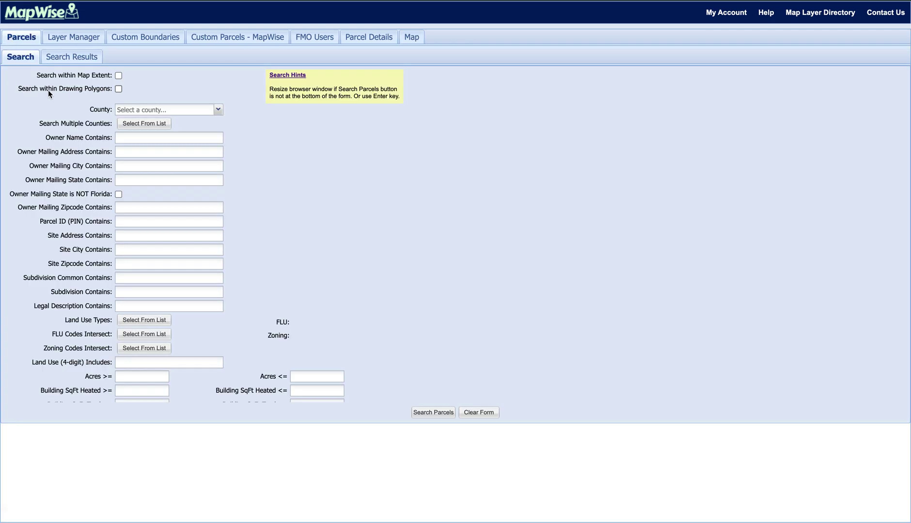
click(118, 89)
click(413, 38)
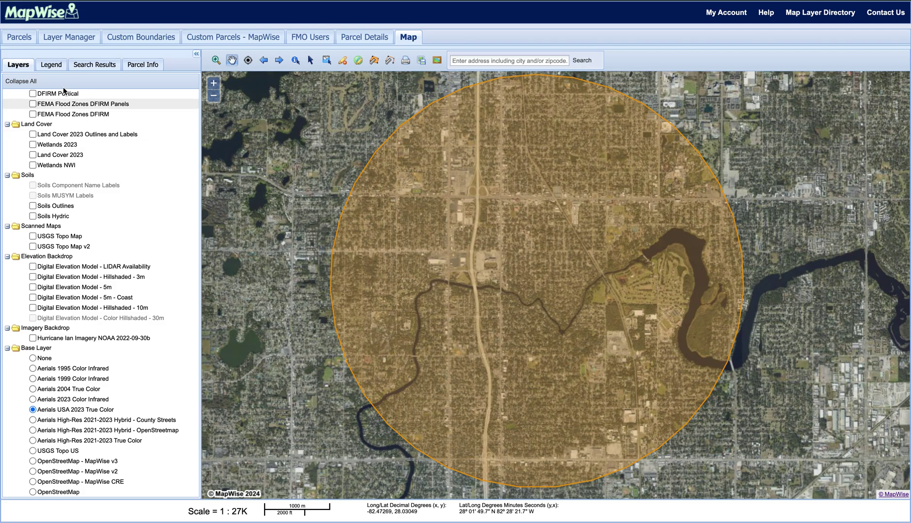
click(27, 36)
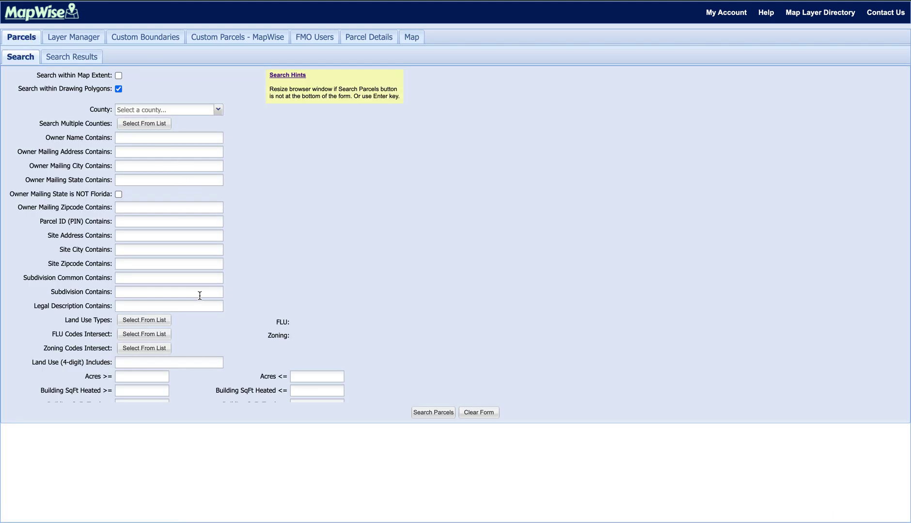
scroll(199, 296, down, 5)
Step: Select 01 - Single Family Residential as land use and set Acres <= 1
click(161, 214)
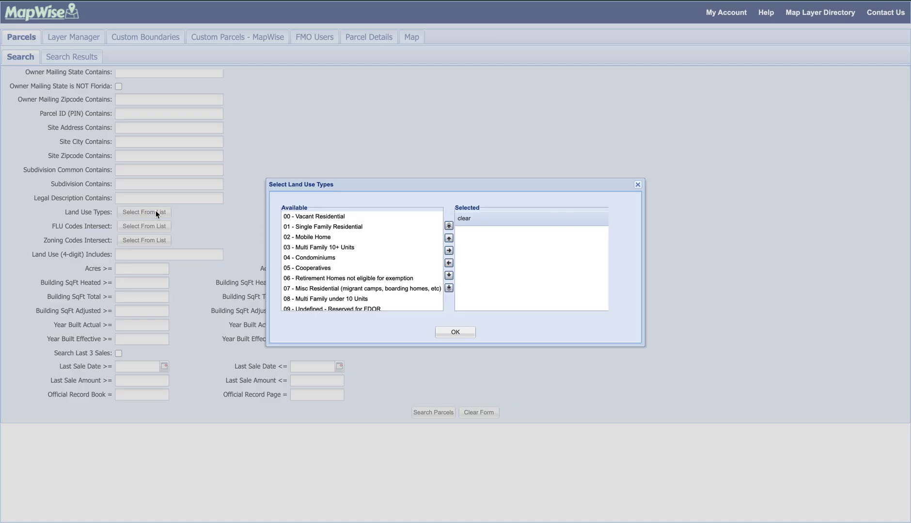
double_click(320, 228)
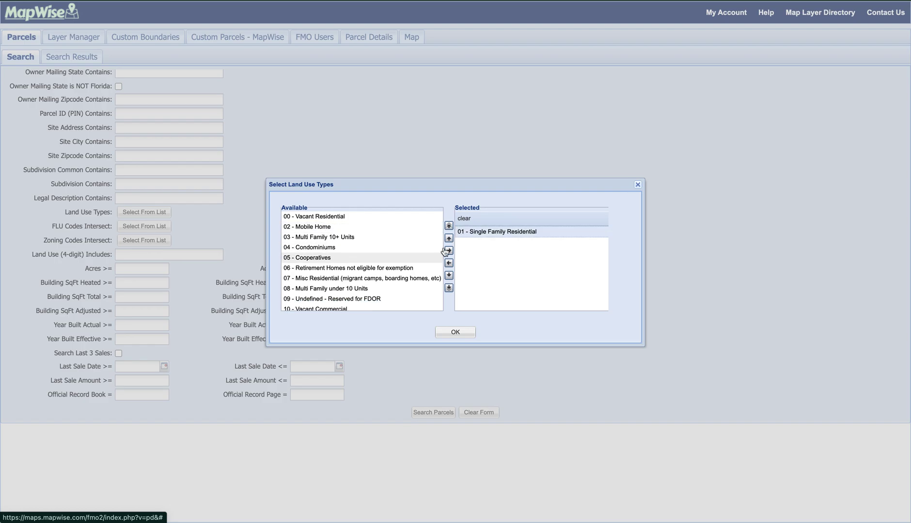
click(456, 332)
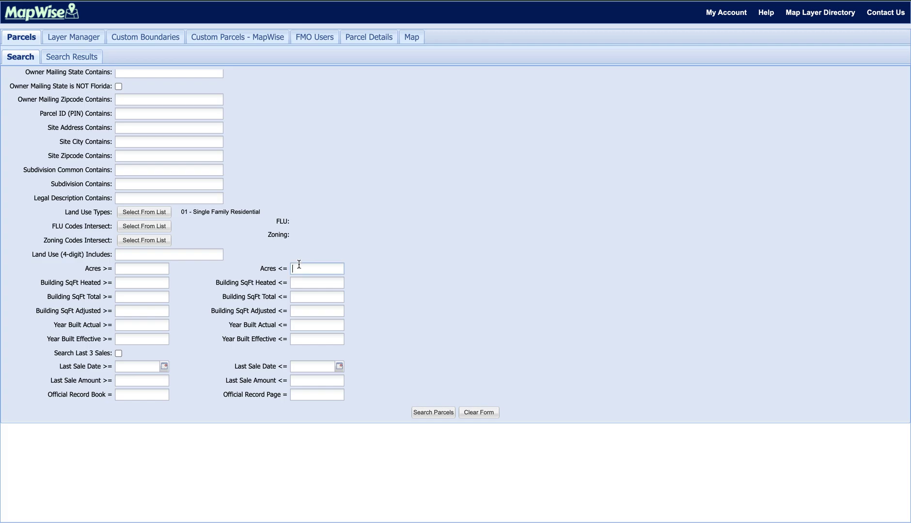
text(1)
scroll(382, 322, down, 1)
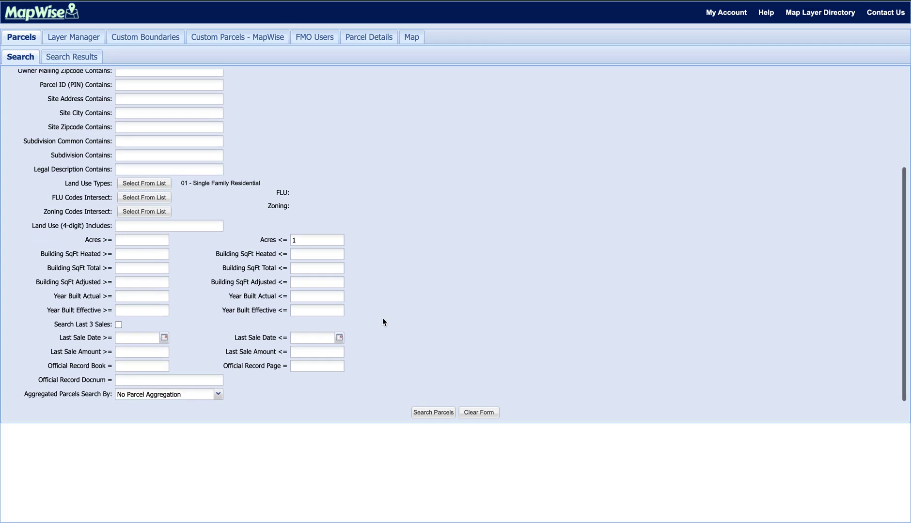
Step: Set Last Sale Date >= to 07/24/2023 using the calendar
click(164, 337)
click(177, 354)
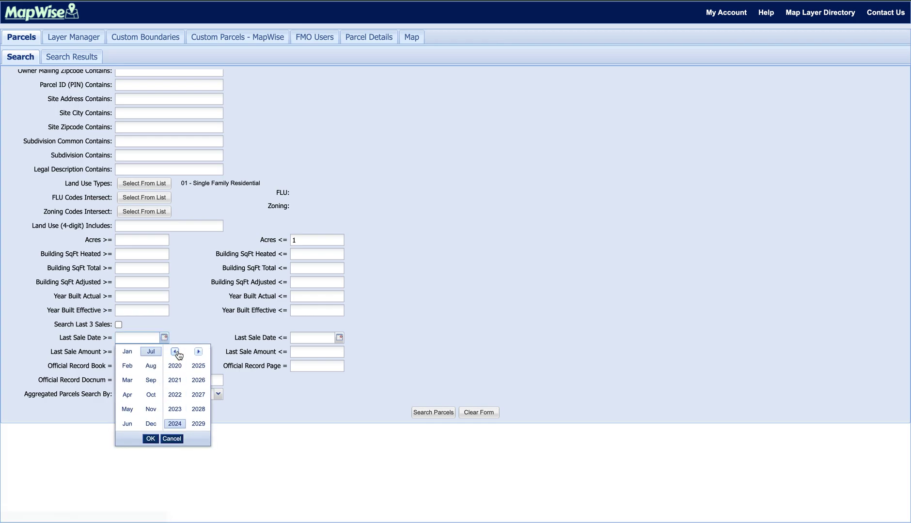
click(175, 410)
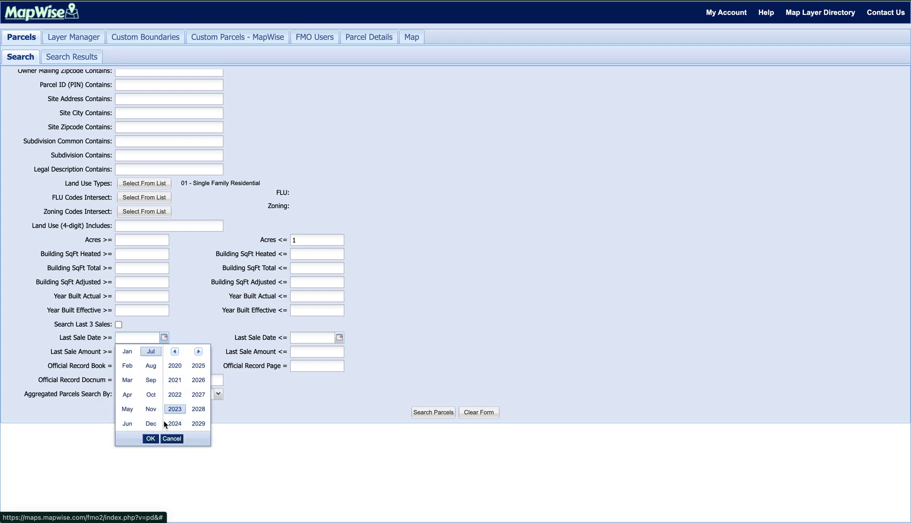
click(150, 439)
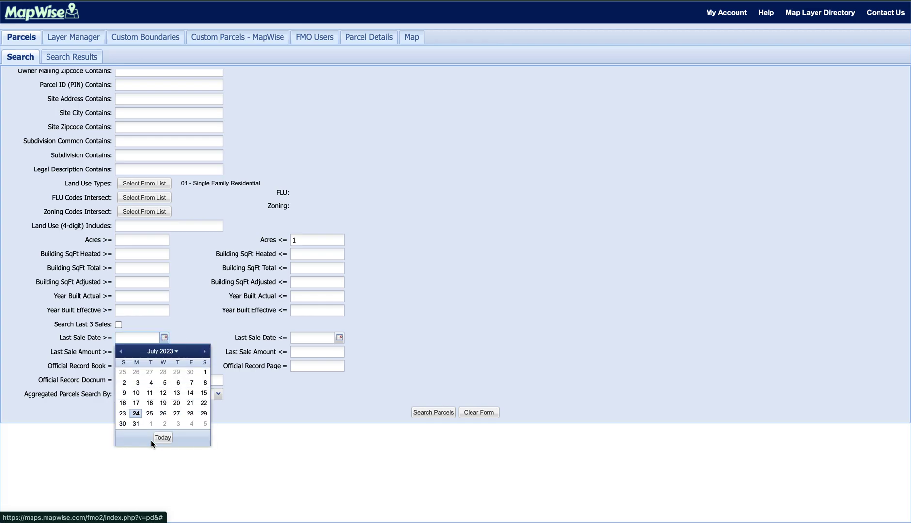
click(136, 413)
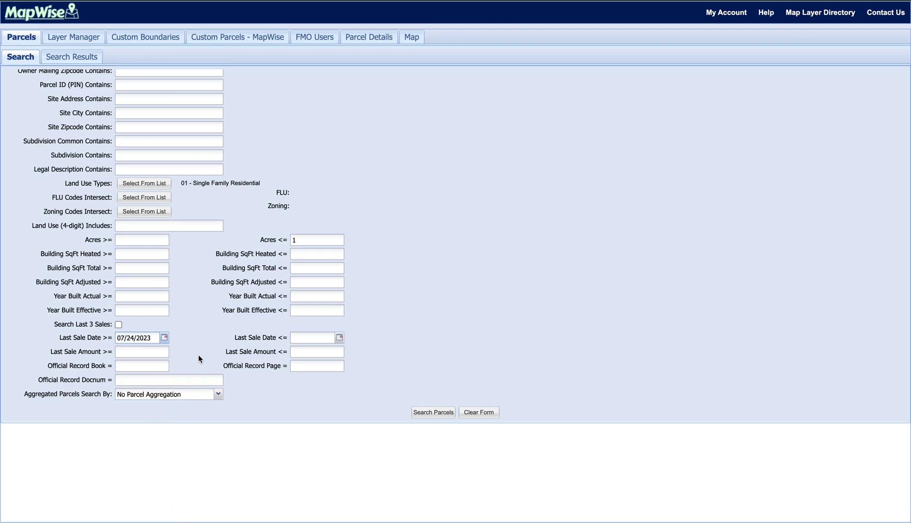
key(Tab)
Step: Set Last Sale Amount between 200000 and 350000
click(155, 353)
text(200000)
click(325, 350)
text(350000)
Step: Run Search Parcels from the bottom of the form, returning 412 matching parcels
scroll(275, 266, up, 5)
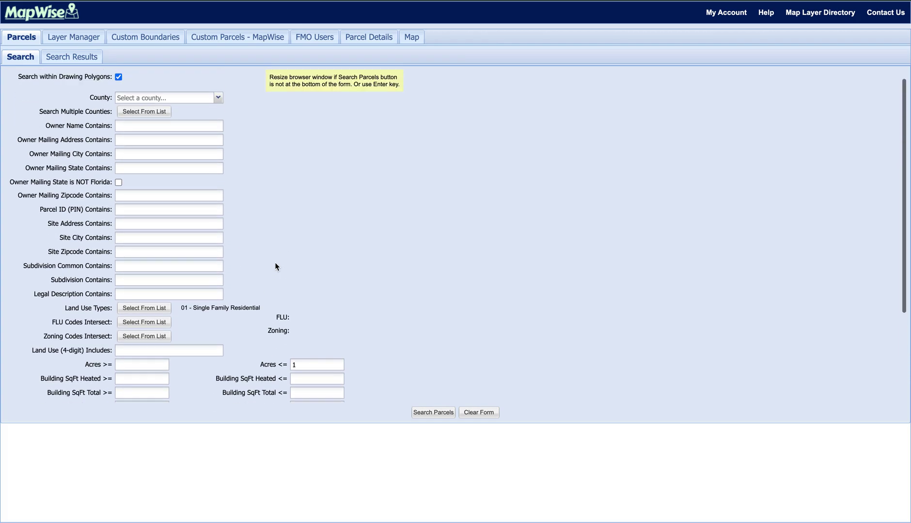
scroll(275, 266, up, 1)
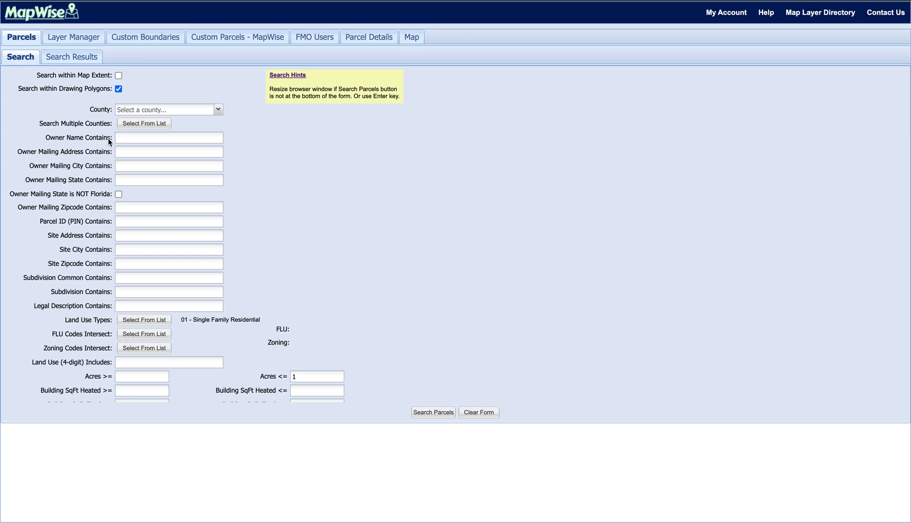
scroll(237, 331, down, 5)
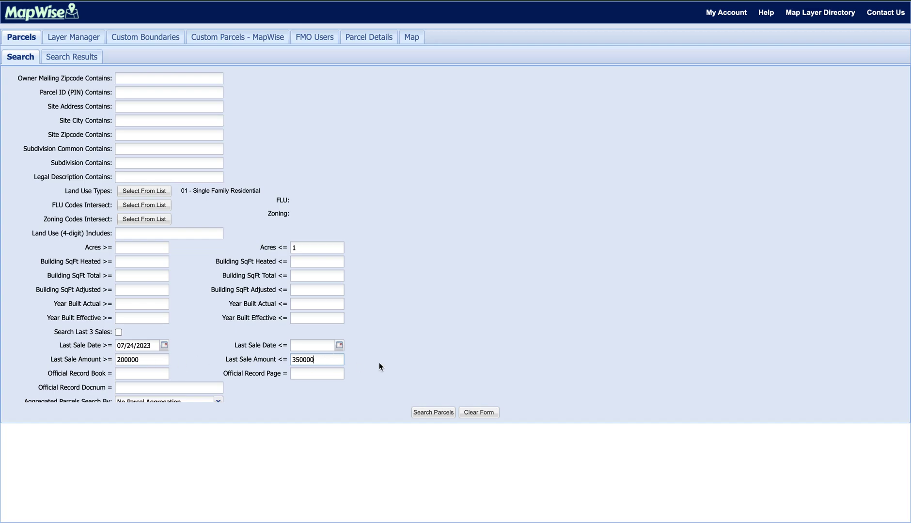
scroll(378, 362, down, 1)
click(429, 414)
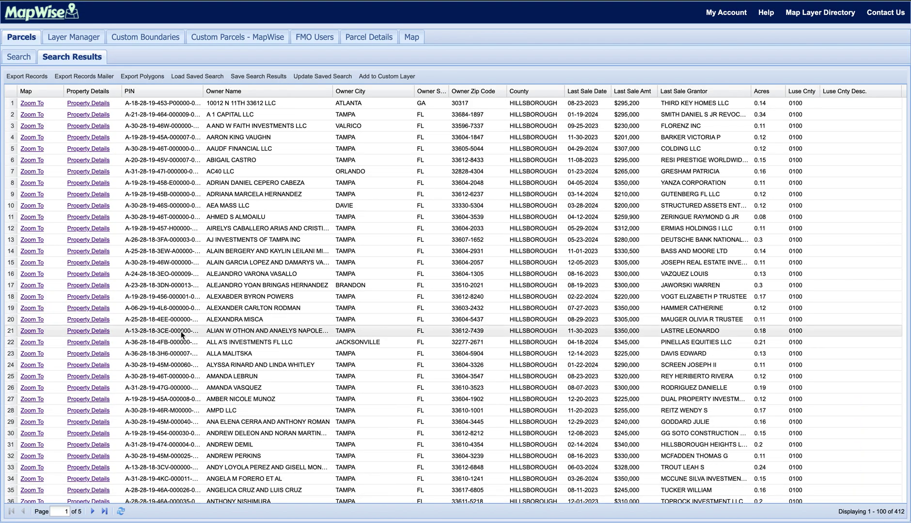
Step: Browse the results grid, then switch back to the Map view showing the matching parcels
scroll(182, 334, down, 10)
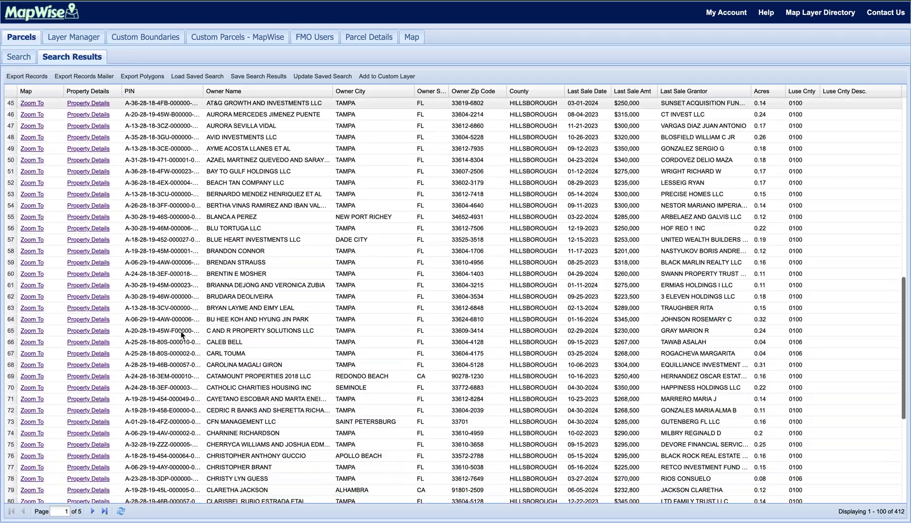
scroll(182, 334, down, 3)
scroll(182, 320, up, 12)
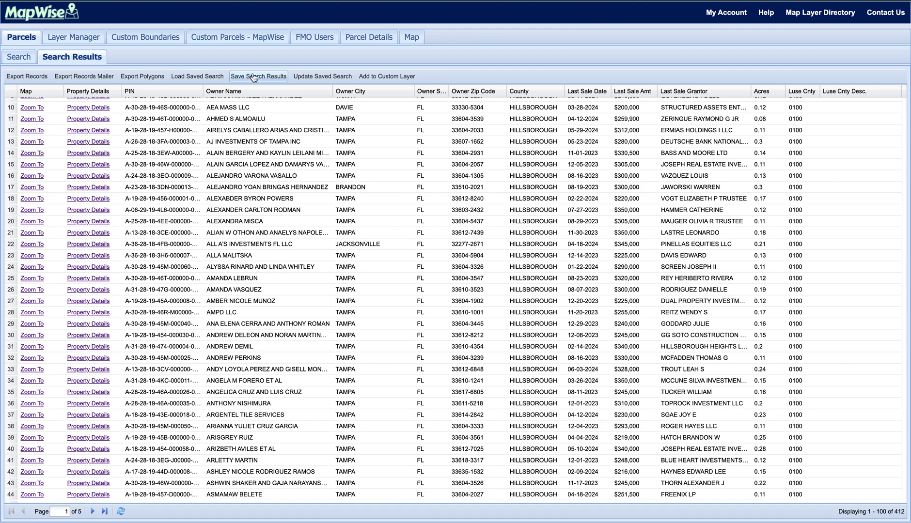
click(412, 37)
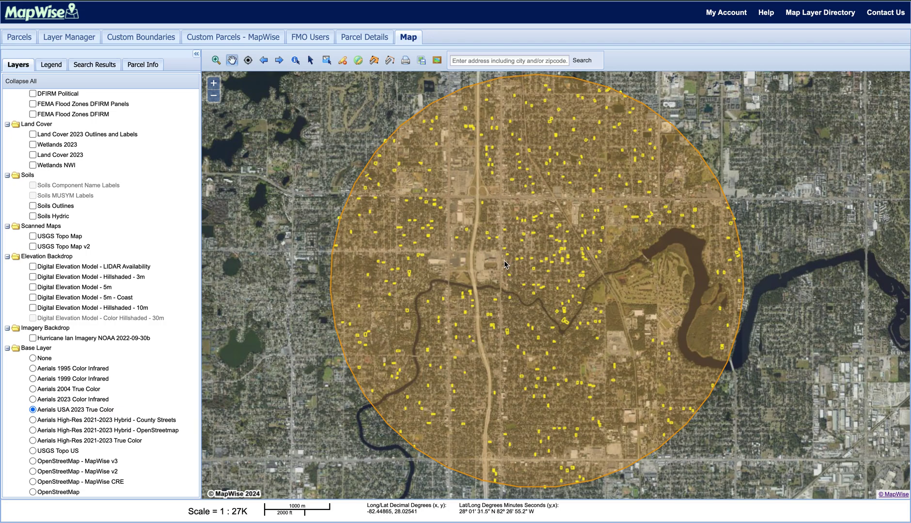
Step: Zoom the map in three levels to scale 1:3385 to see yellow-outlined parcels
click(212, 87)
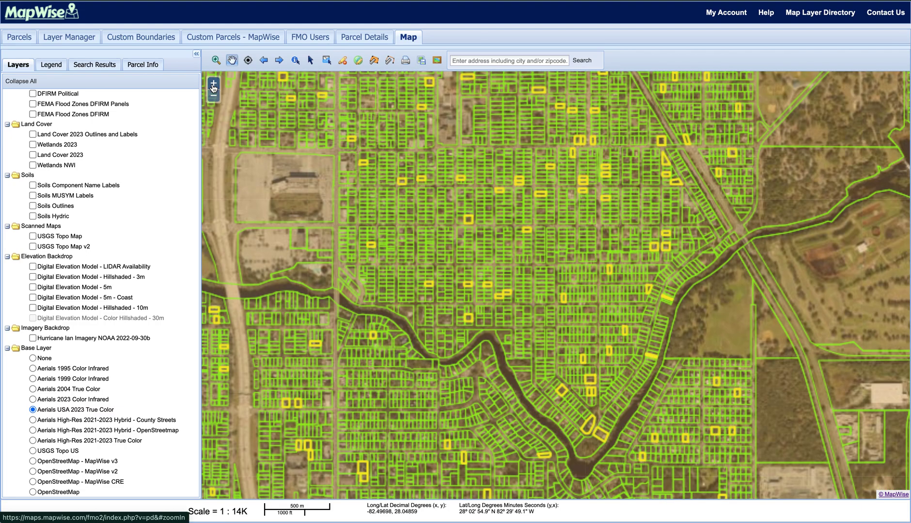
click(213, 87)
click(213, 87)
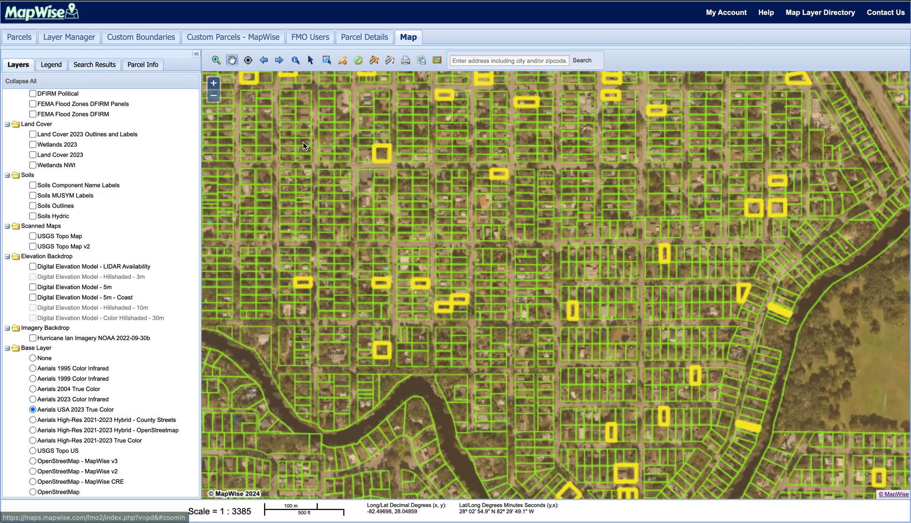